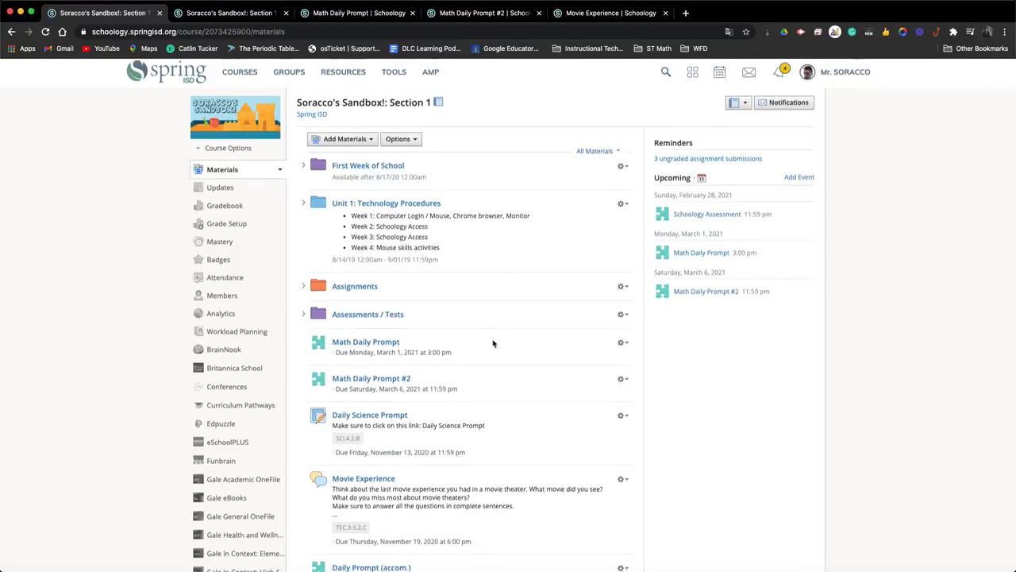
Step: Look through the sandbox course's materials list, including its assessments, discussion and attached document
scroll(494, 343, "down", 4)
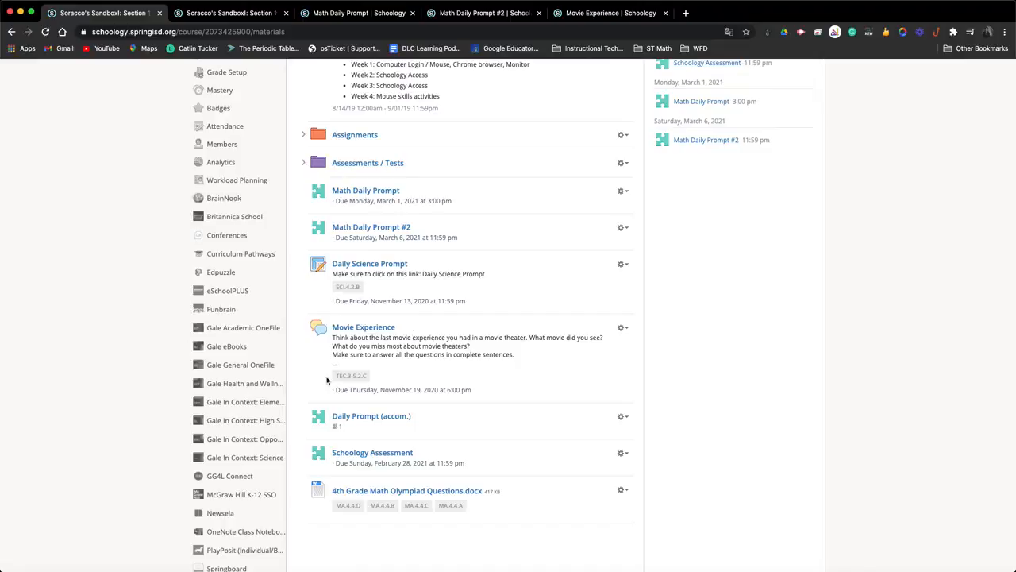
mouse_move(365, 379)
scroll(442, 362, "down", 1)
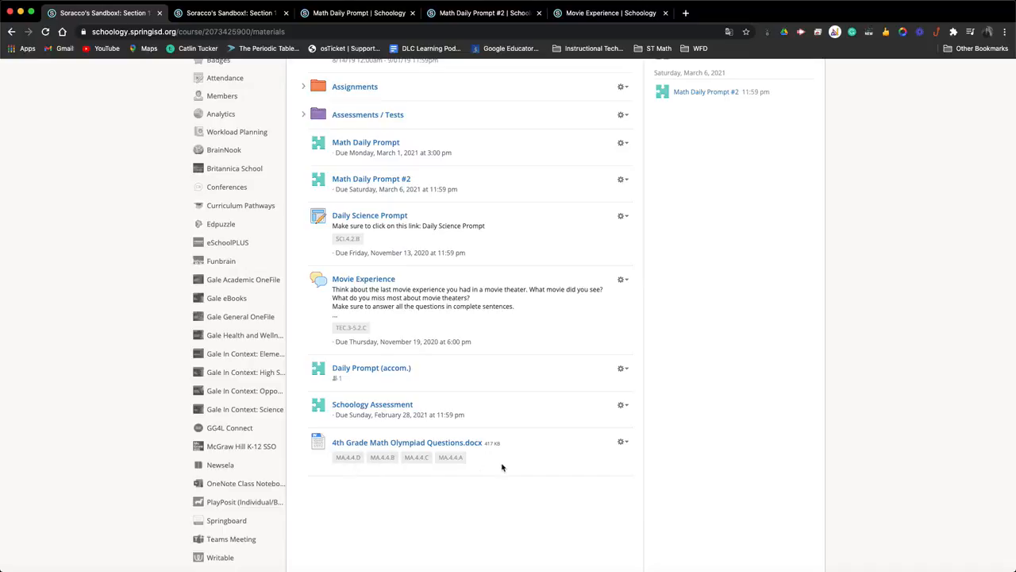
scroll(502, 467, "up", 5)
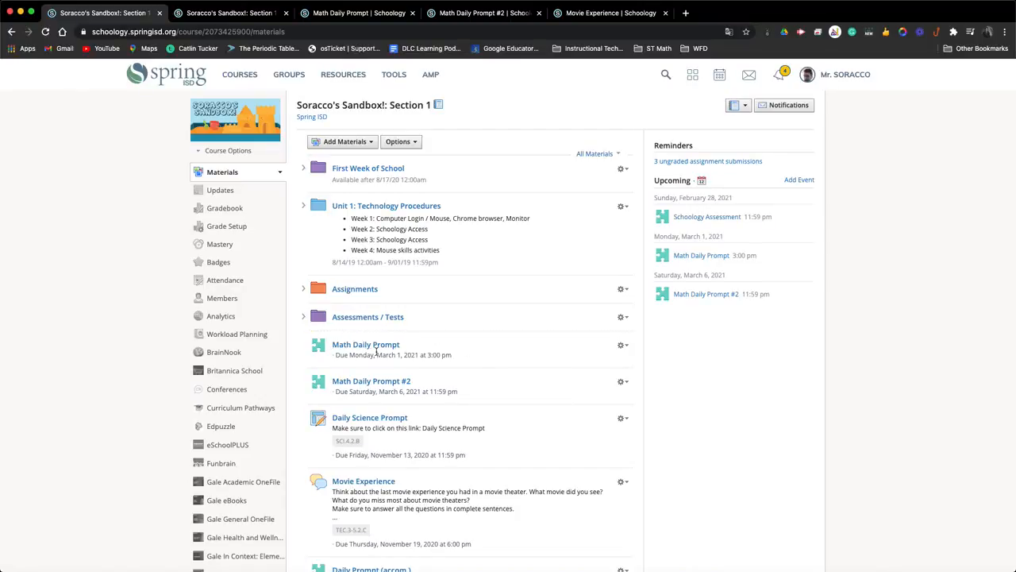
Step: Open the first question of the Math Daily Prompt assessment and examine its answer setup and aligned learning objective
left_click(367, 16)
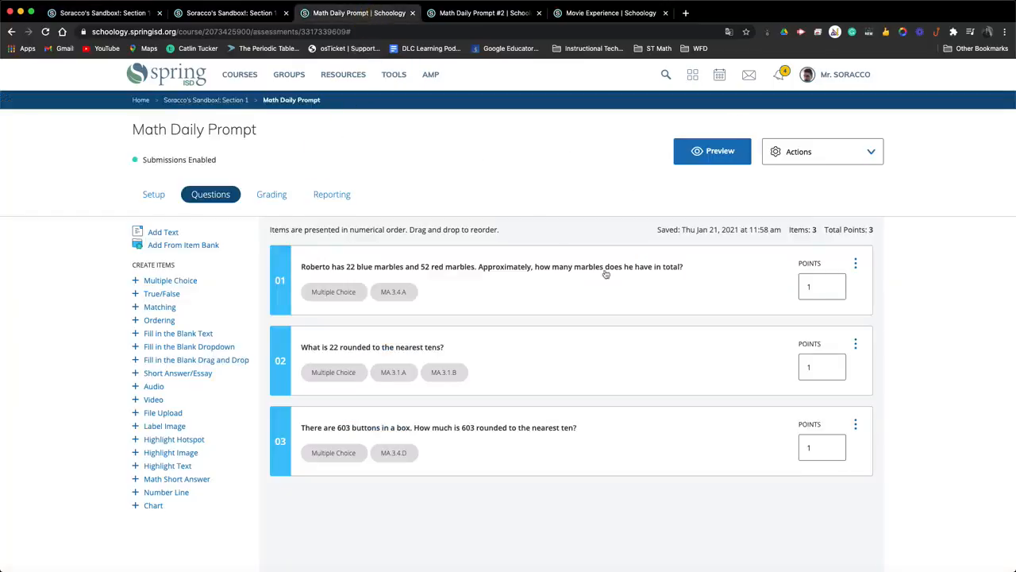
left_click(544, 269)
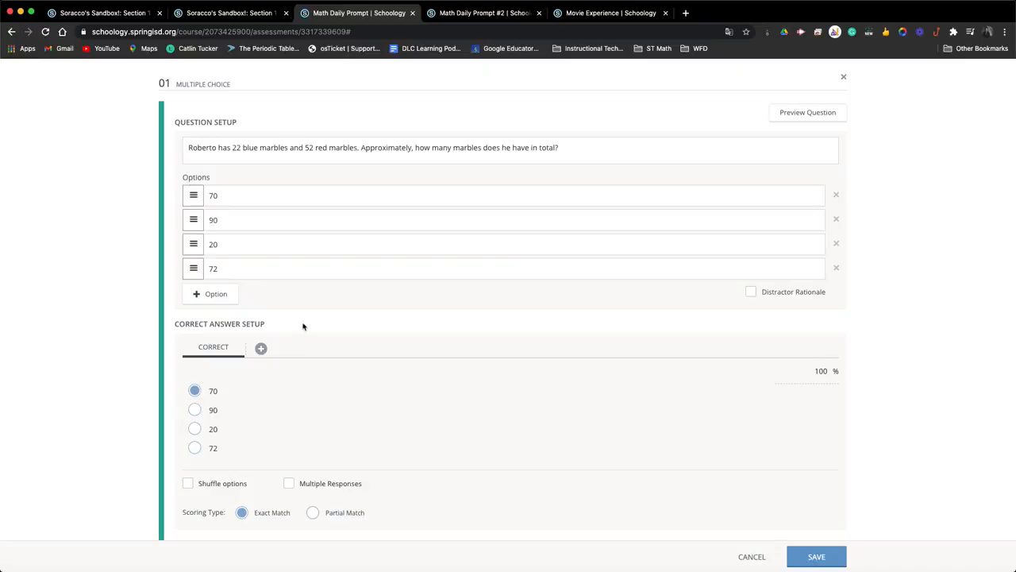
scroll(335, 310, "down", 2)
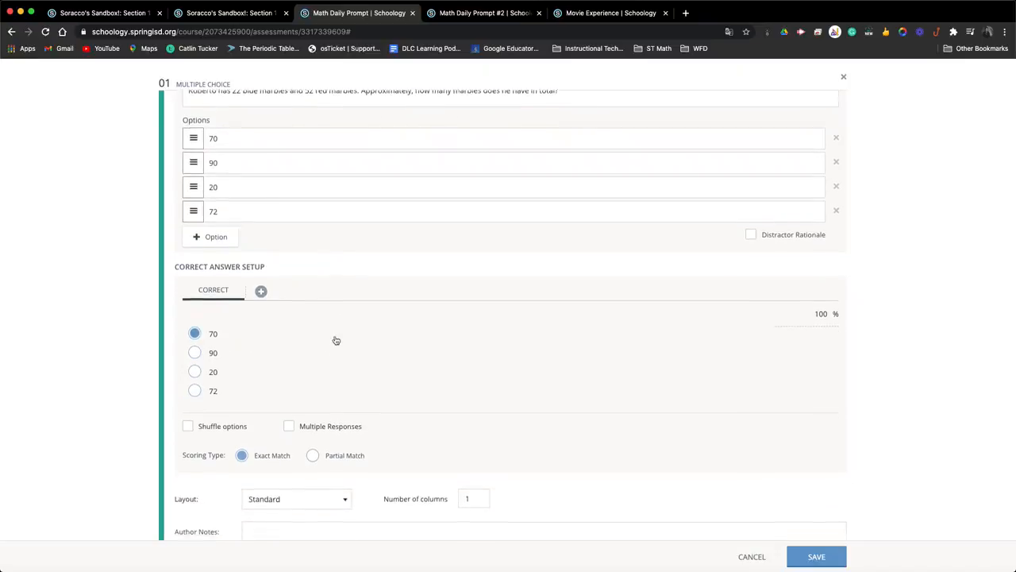
scroll(336, 339, "down", 3)
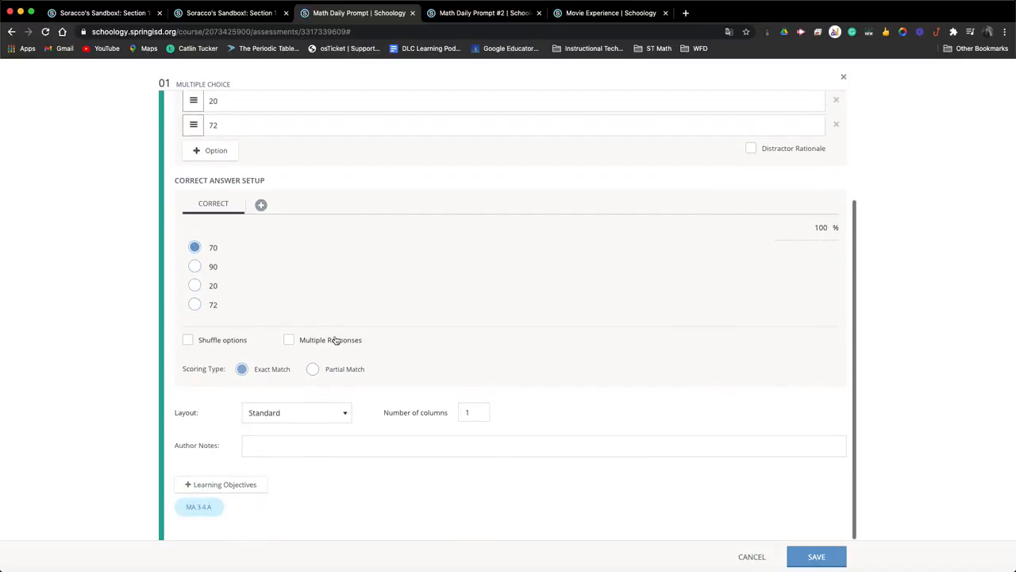
Step: Start aligning a learning objective to the question and expand State Standards, Texas, and Essential Knowledge and Skills
left_click(230, 486)
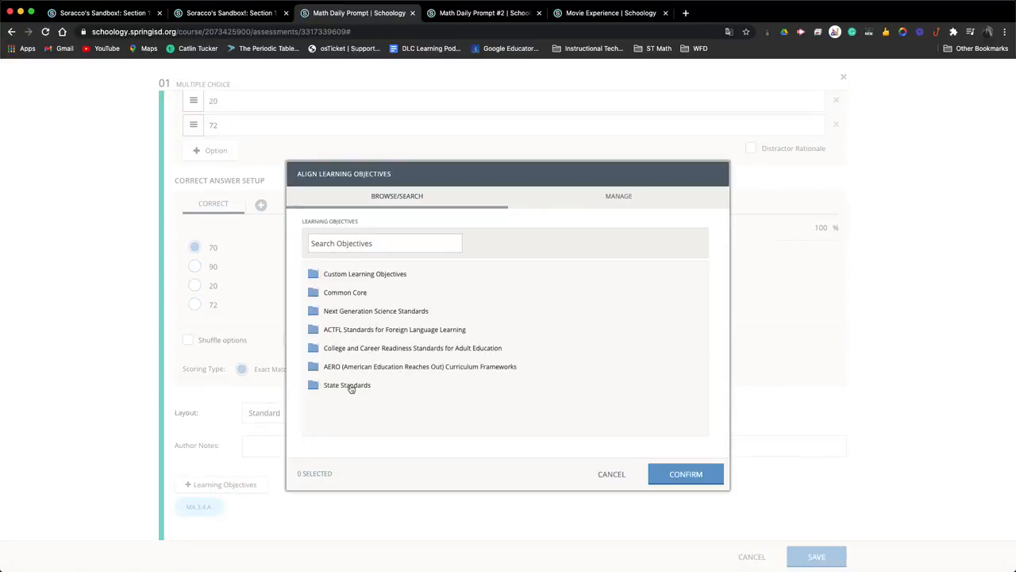
left_click(352, 385)
scroll(352, 387, "down", 1)
scroll(352, 373, "down", 1)
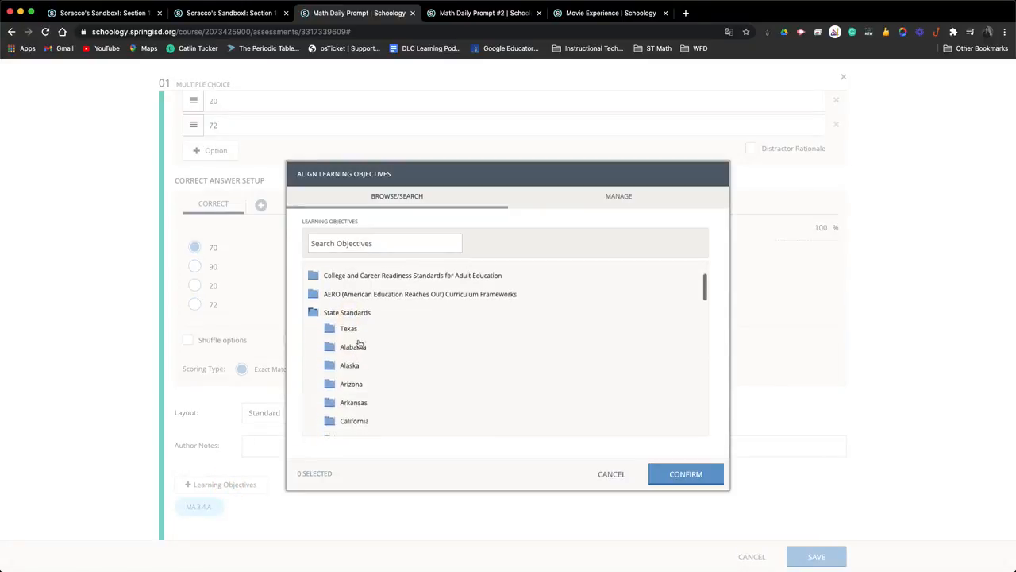
left_click(355, 326)
scroll(412, 325, "down", 1)
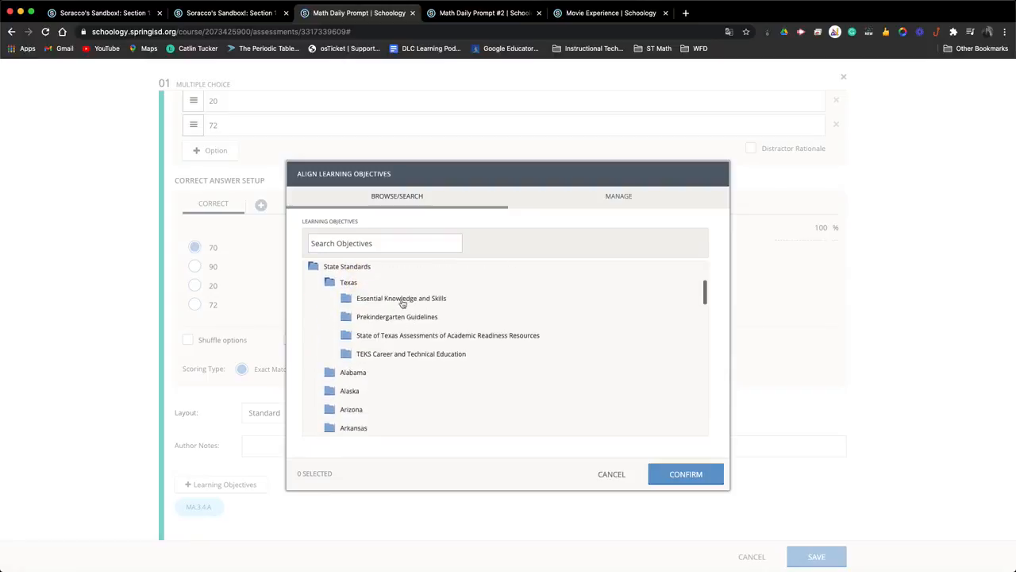
left_click(403, 298)
scroll(495, 338, "down", 4)
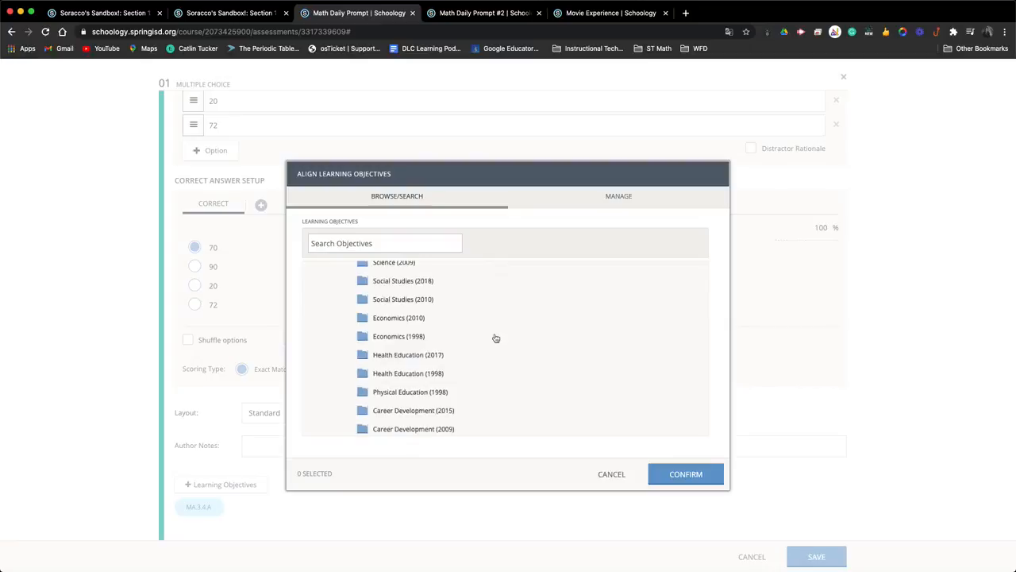
scroll(496, 338, "up", 4)
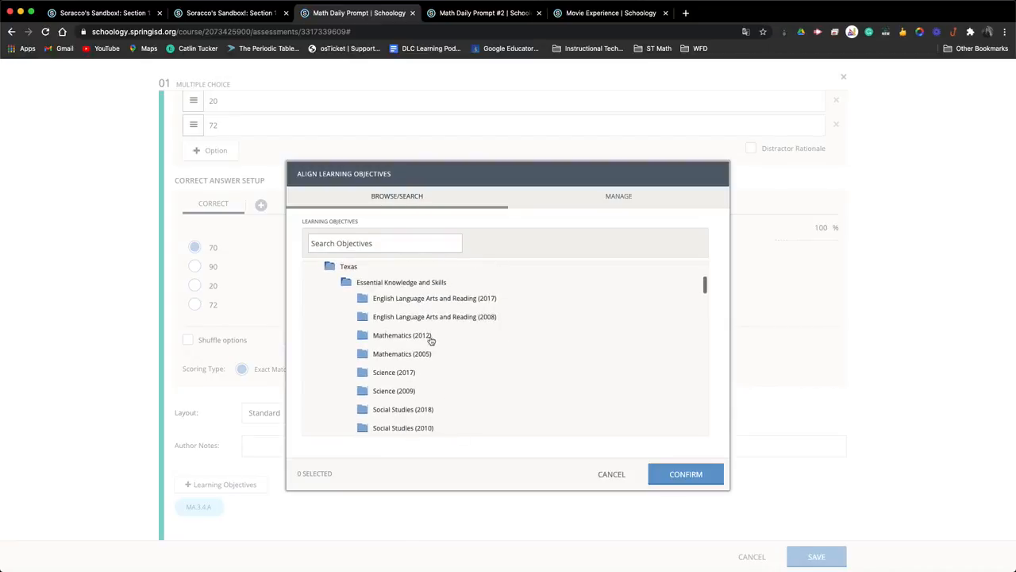
Step: Expand Mathematics (2012), Grade 3, and standard MA.3.5 among the learning objectives
left_click(430, 337)
scroll(466, 353, "down", 2)
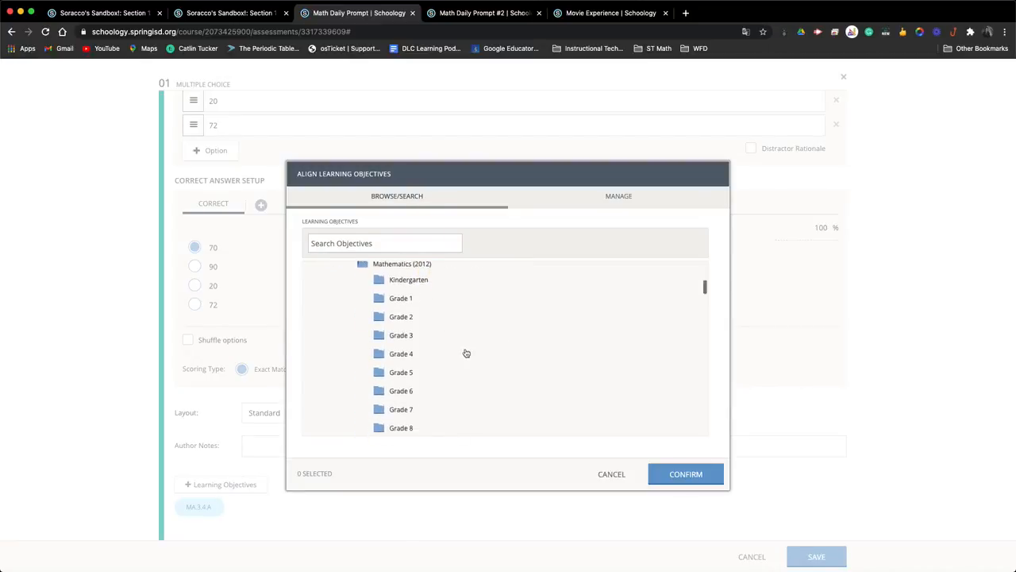
left_click(409, 336)
scroll(479, 377, "down", 2)
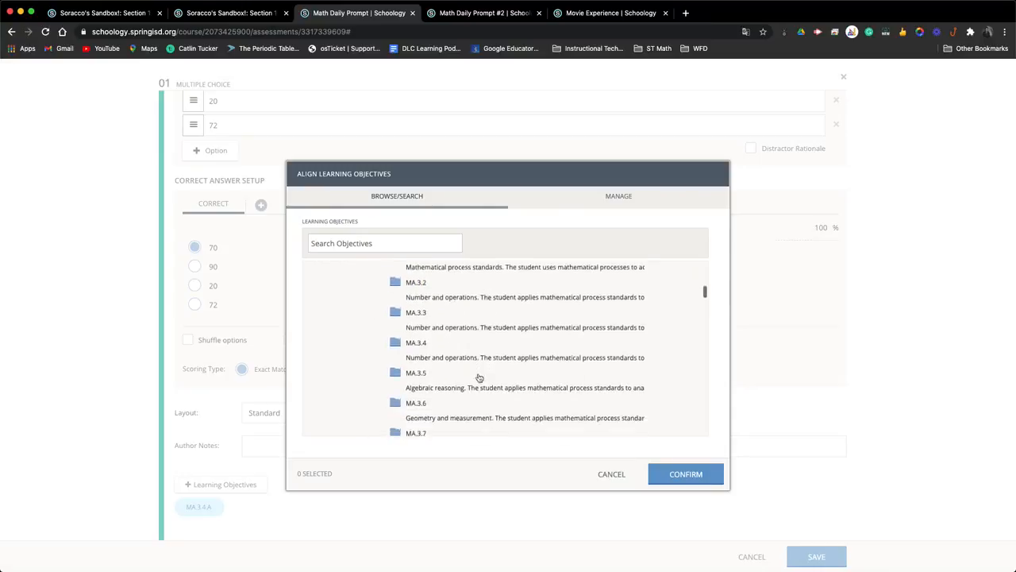
scroll(479, 377, "down", 2)
left_click(420, 322)
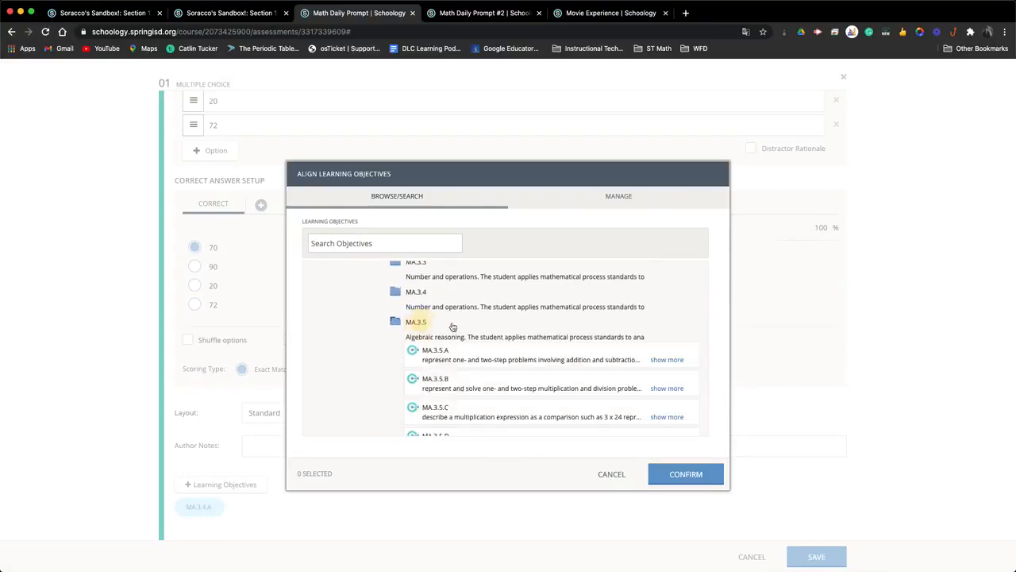
Step: Select objective MA.3.5.B, then cancel the alignment and close the question without saving
scroll(452, 326, "down", 2)
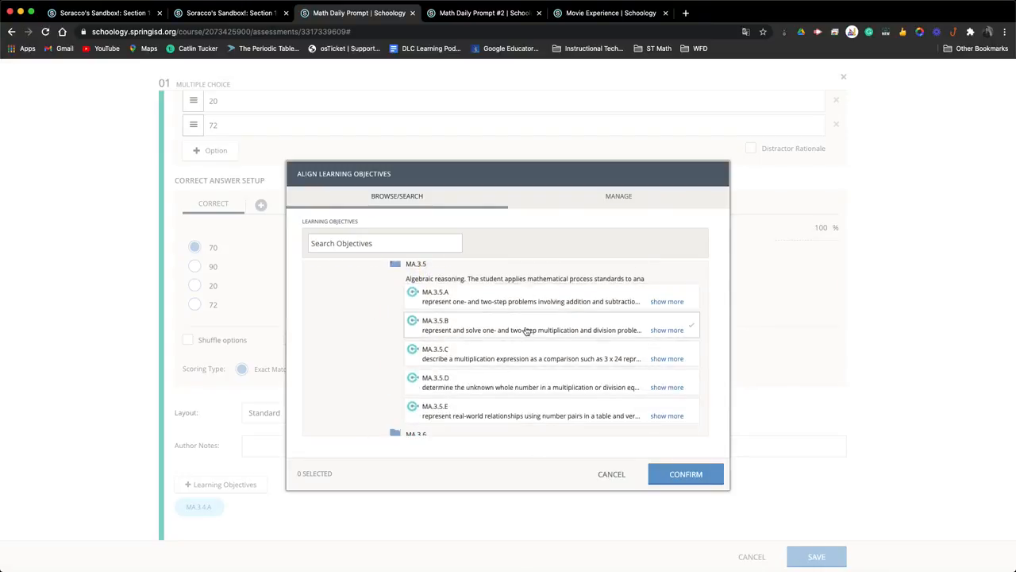
left_click(526, 330)
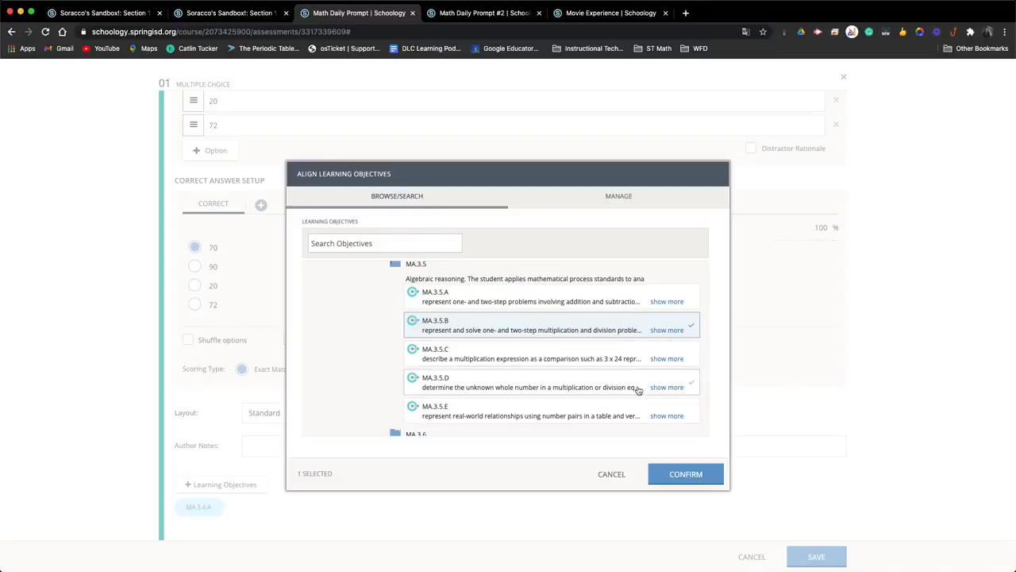
left_click(611, 473)
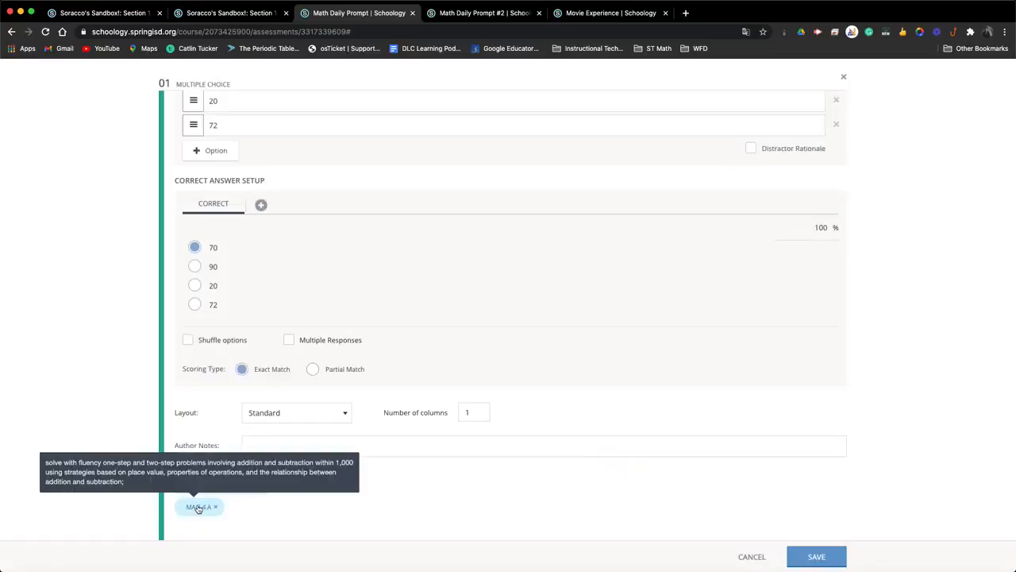
scroll(347, 508, "up", 3)
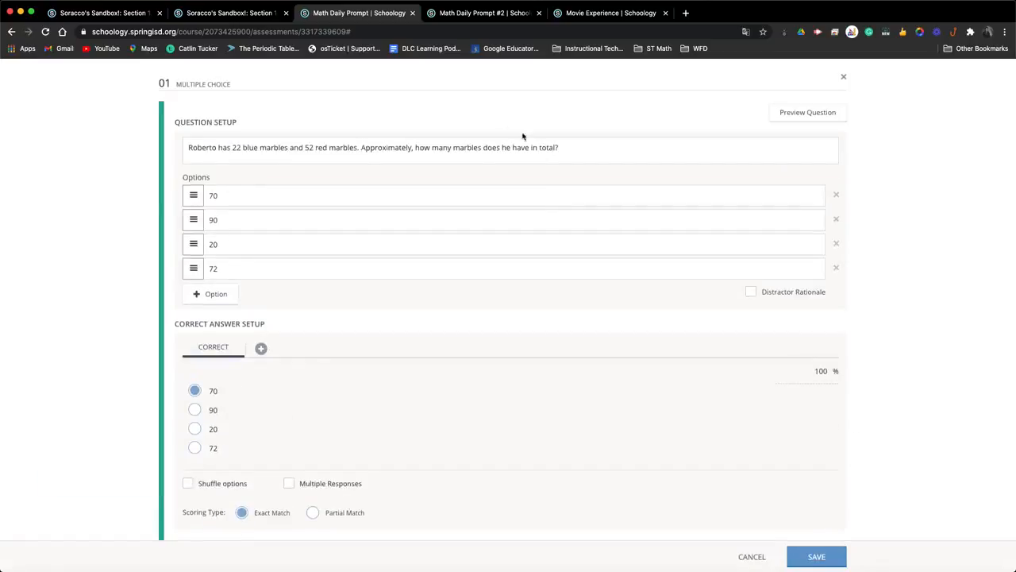
left_click(843, 76)
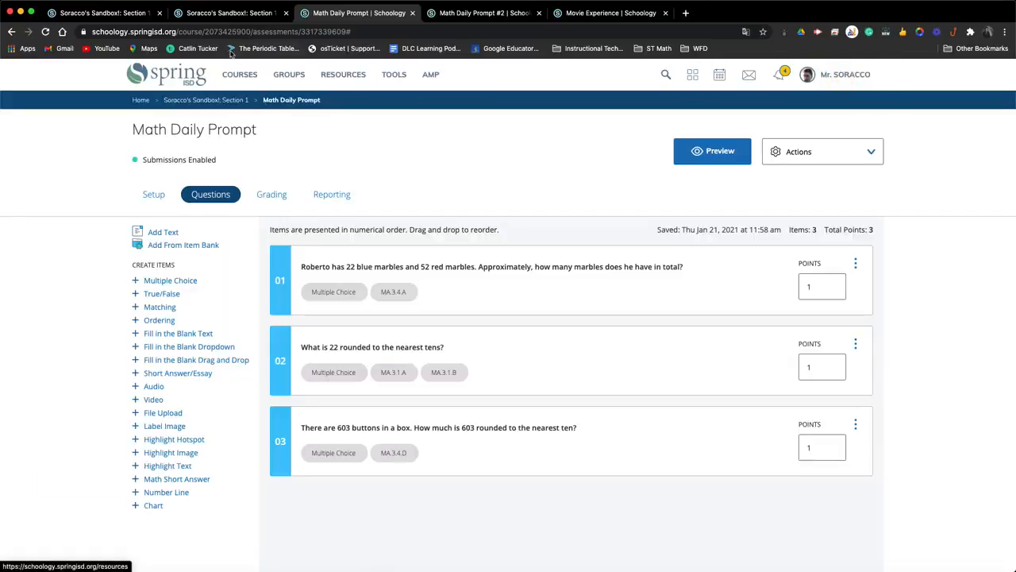
Step: Open the sandbox course's Mastery page and examine student achievement for each learning objective
left_click(103, 13)
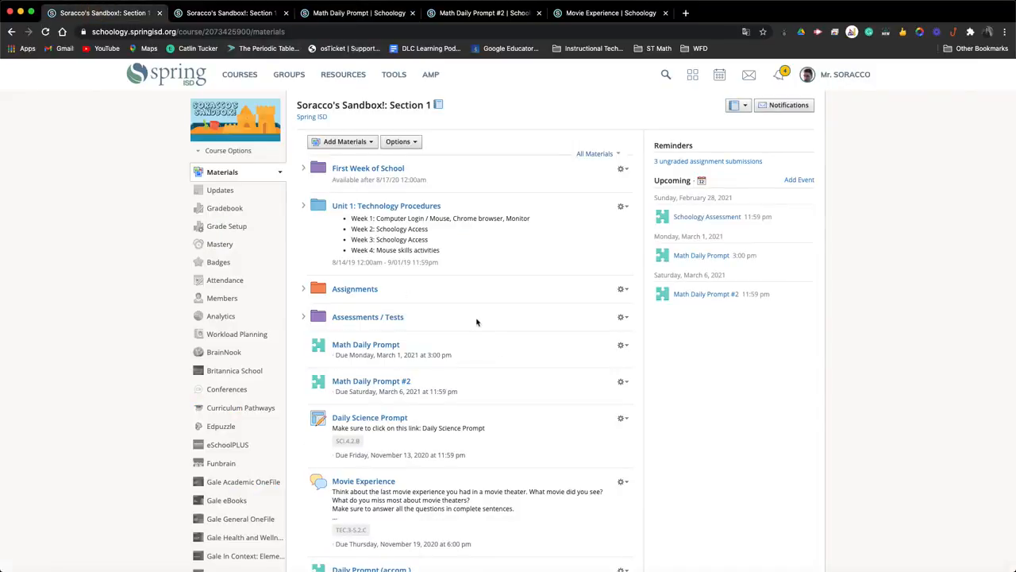
scroll(477, 322, "down", 1)
scroll(477, 322, "up", 1)
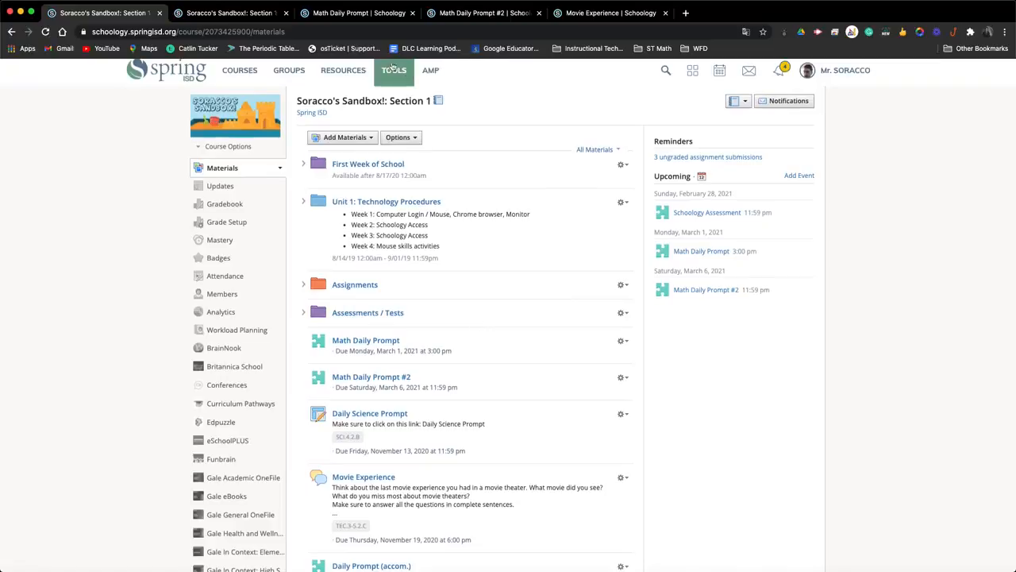
left_click(370, 16)
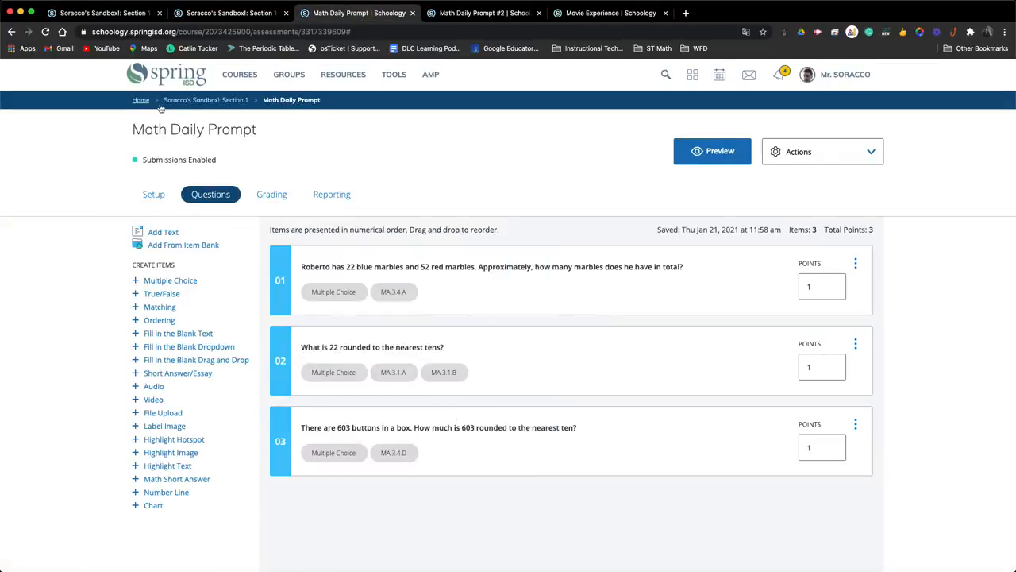
left_click(107, 13)
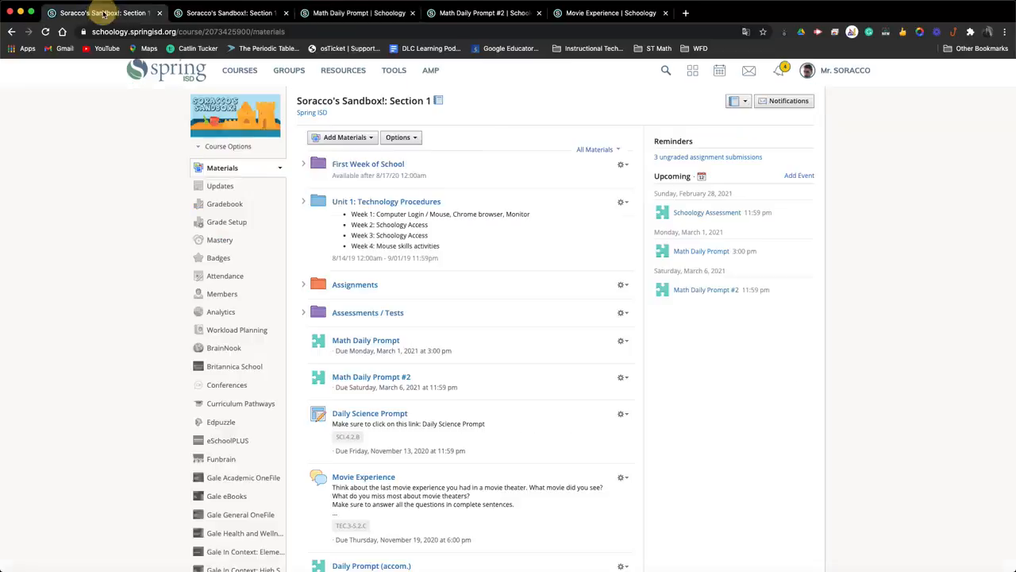
left_click(221, 241)
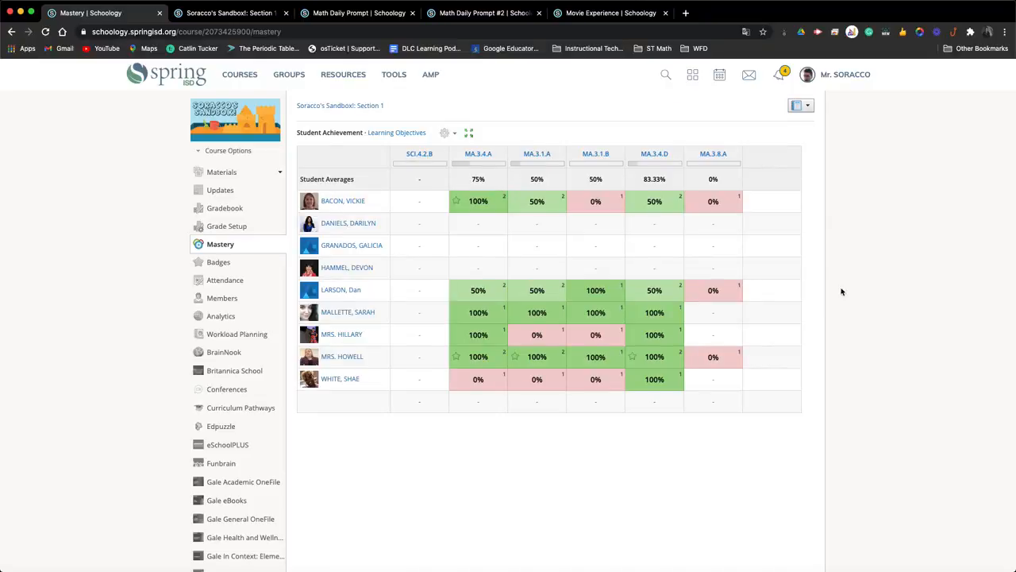
mouse_move(481, 154)
mouse_move(505, 202)
scroll(762, 268, "down", 1)
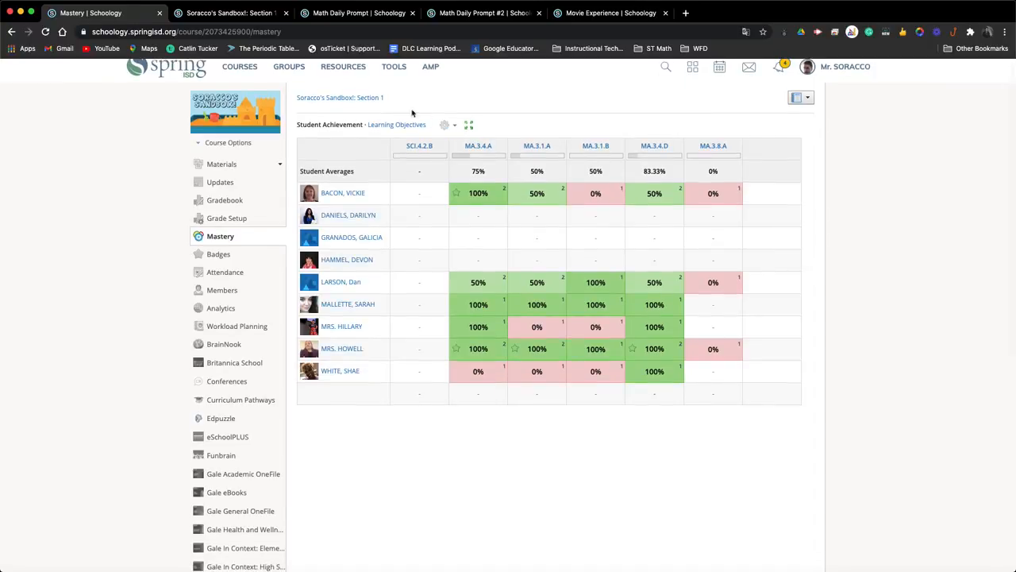
Step: Open the Learning Objectives view from MA.3.4.A and examine each objective's high, low and median scores per assessment
left_click(475, 146)
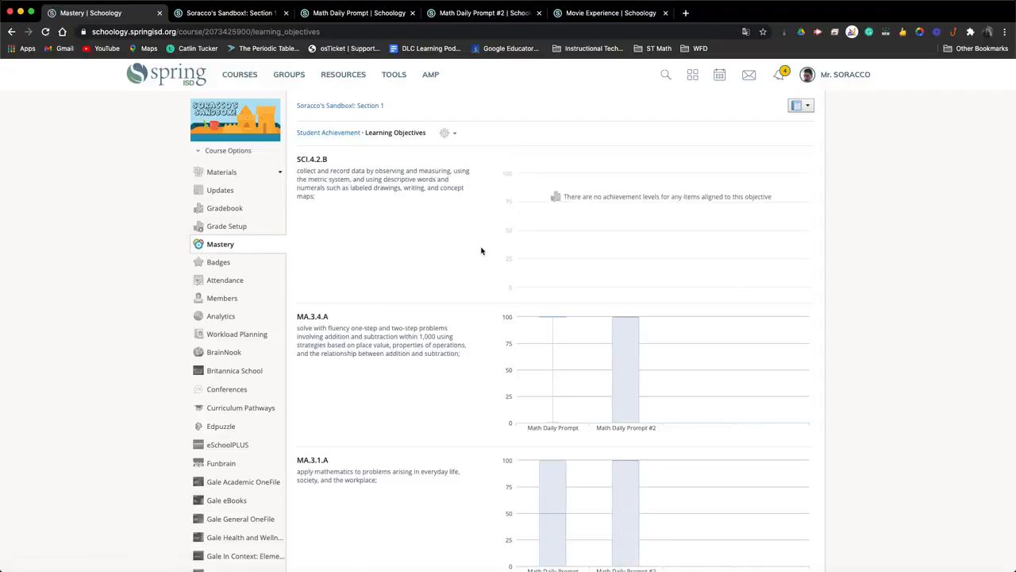
scroll(435, 282, "down", 1)
scroll(435, 282, "down", 3)
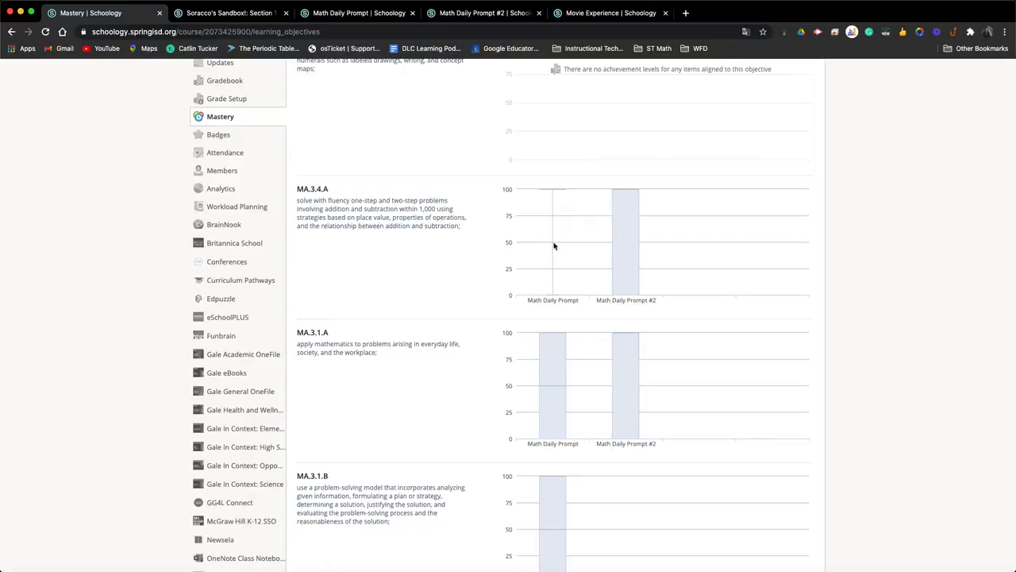
scroll(554, 246, "up", 2)
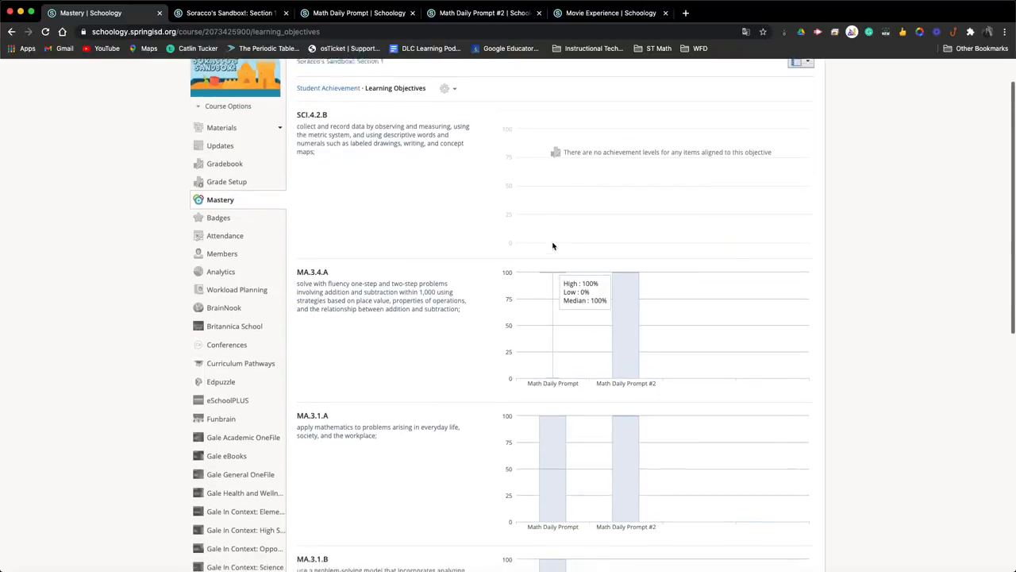
scroll(553, 246, "down", 1)
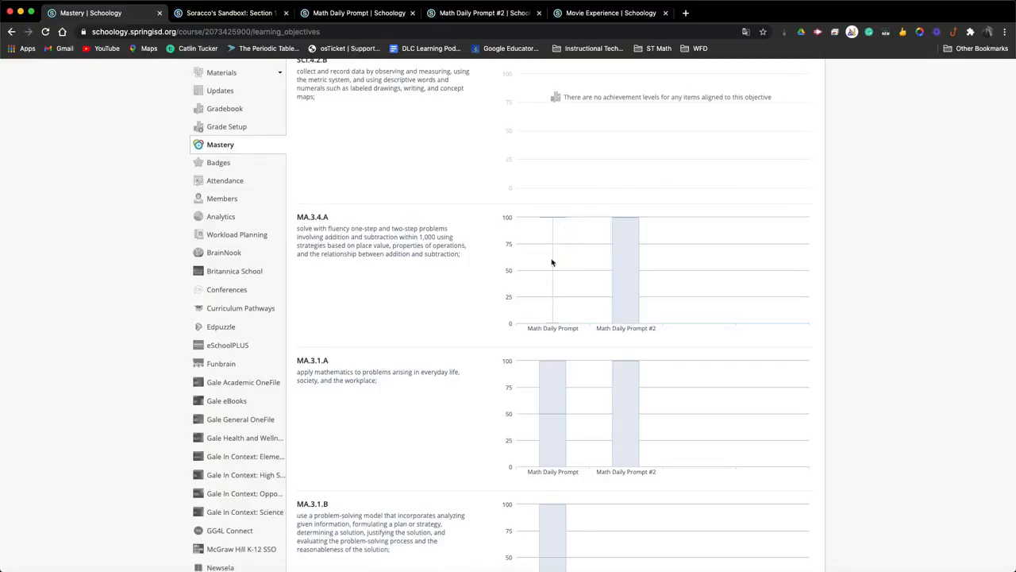
mouse_move(626, 264)
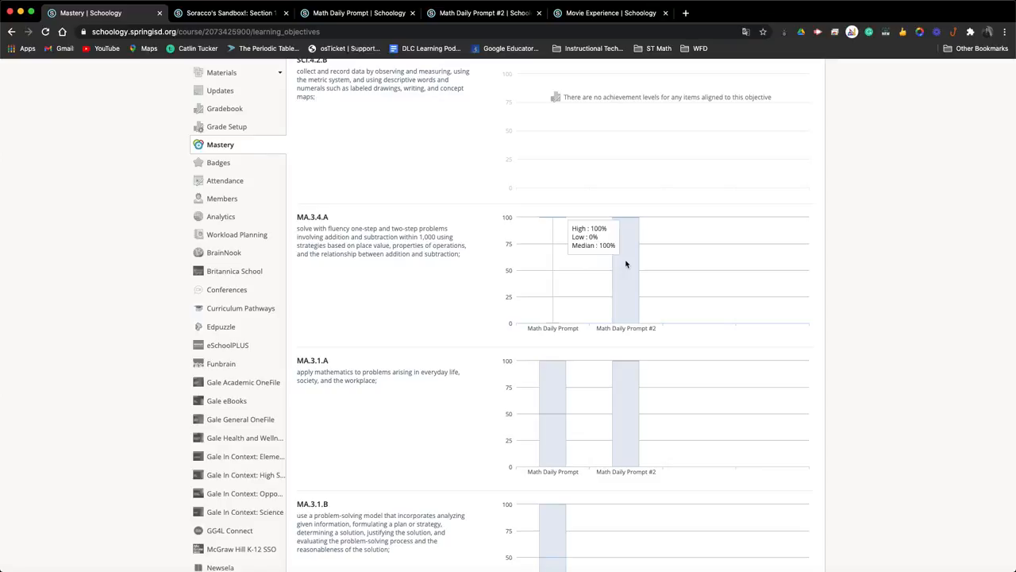
scroll(626, 264, "down", 6)
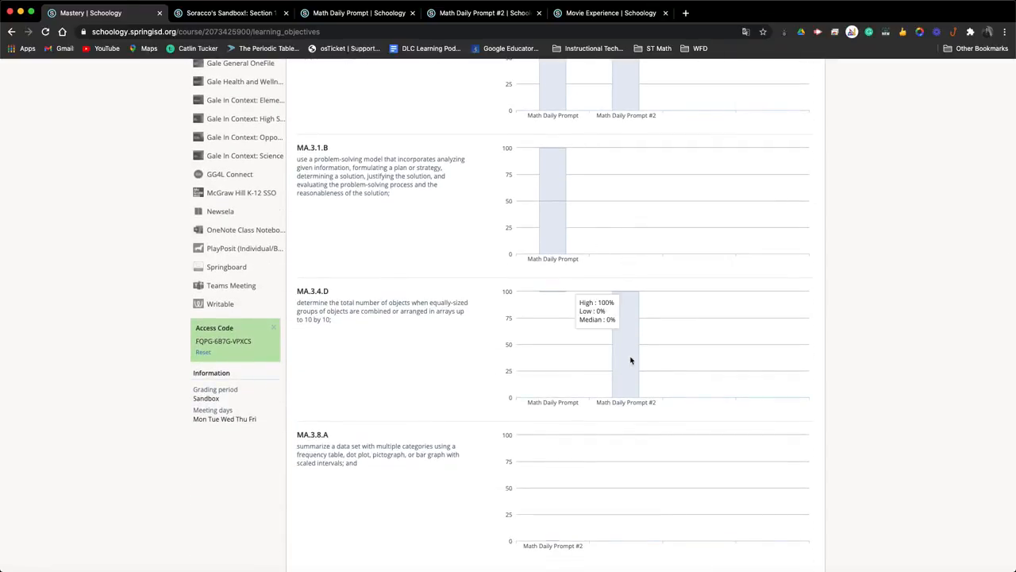
scroll(632, 361, "up", 10)
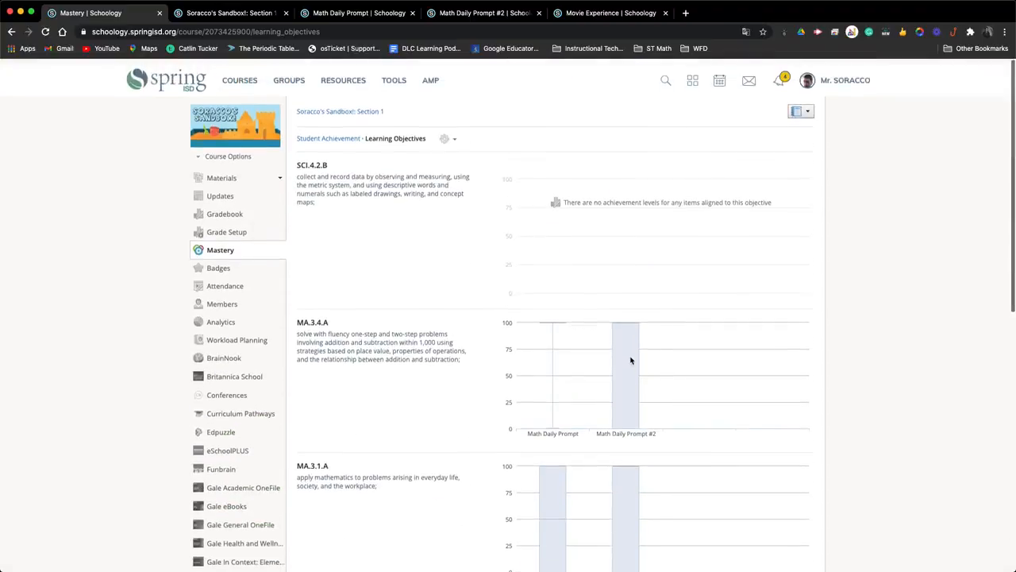
Step: Return to the Student Achievement view and open the Mastery Settings
left_click(346, 137)
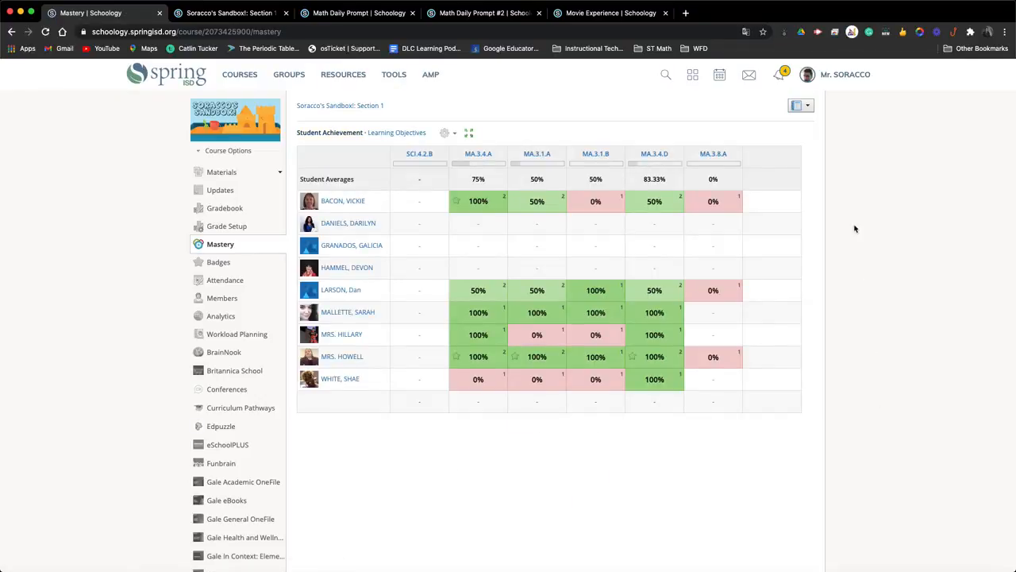
left_click(451, 134)
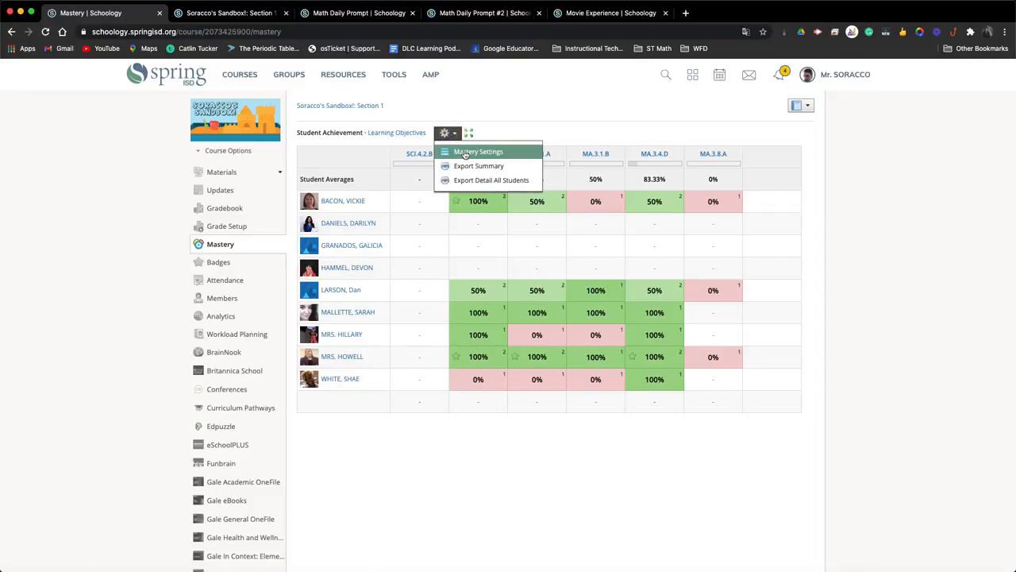
left_click(465, 152)
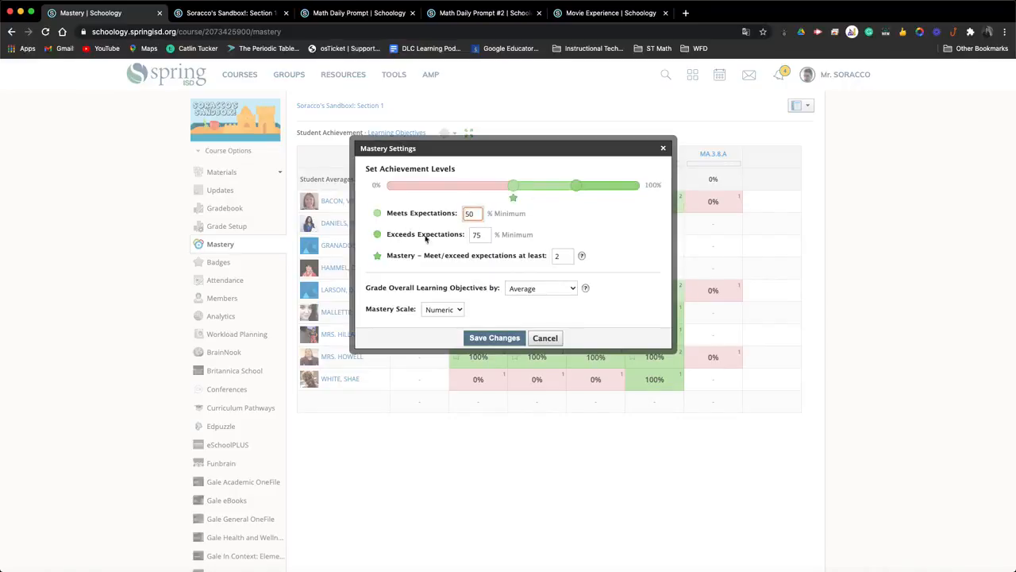
Step: Set the achievement level minimums to 60% for Meets Expectations and 80% for Exceeds Expectations
mouse_move(514, 188)
left_mouse_down()
mouse_move(467, 191)
mouse_move(517, 187)
left_mouse_up()
double_click(469, 213)
type("60")
double_click(481, 235)
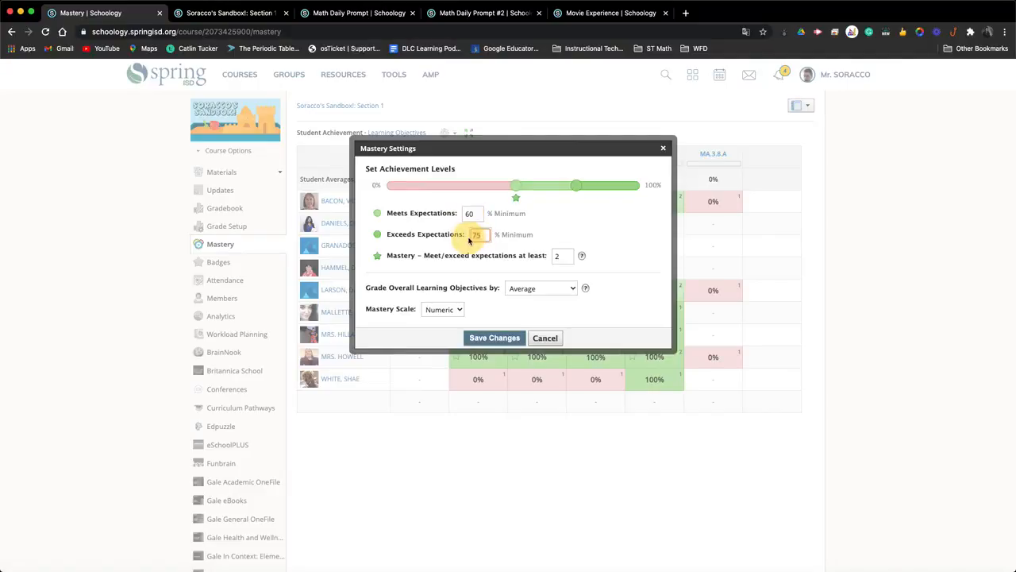
type("8")
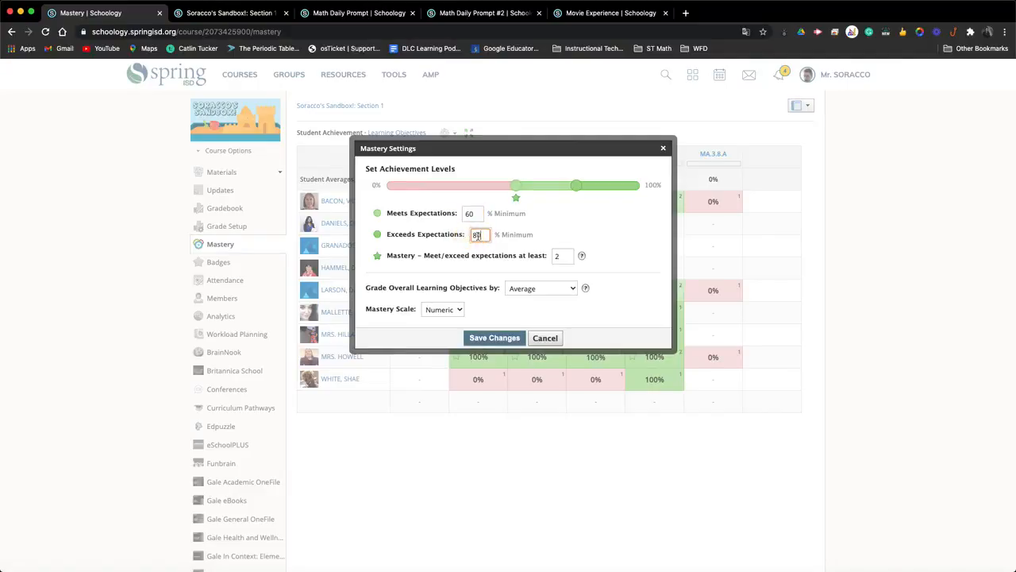
type("0")
Step: Examine the help for the mastery count and the methods for grading overall learning objectives, keeping Average
mouse_move(581, 255)
left_click(572, 288)
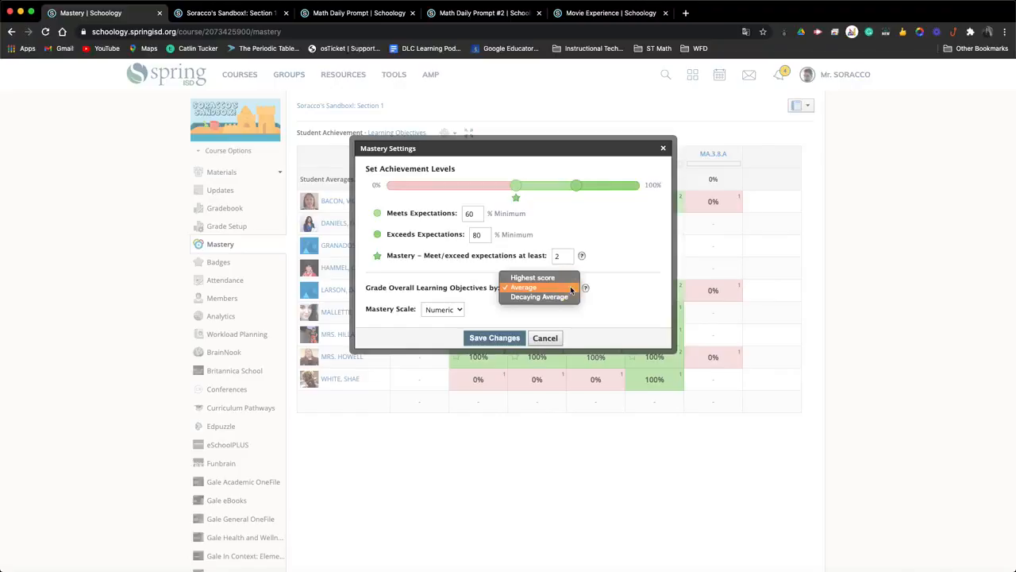
left_click(626, 289)
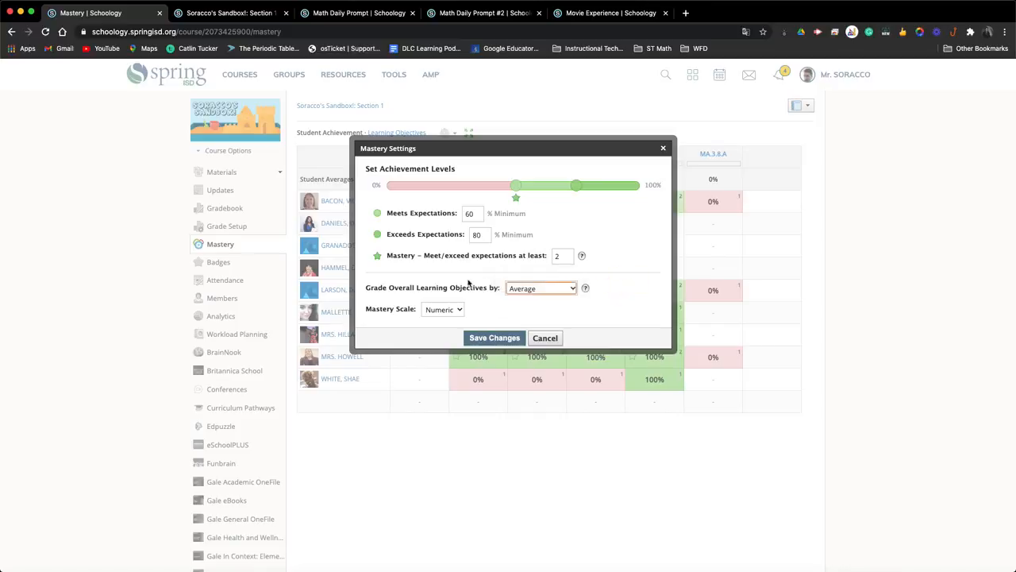
Step: Re-enter the Meets Expectations minimum, trying 50% before settling on 60%, and save the mastery settings
double_click(471, 214)
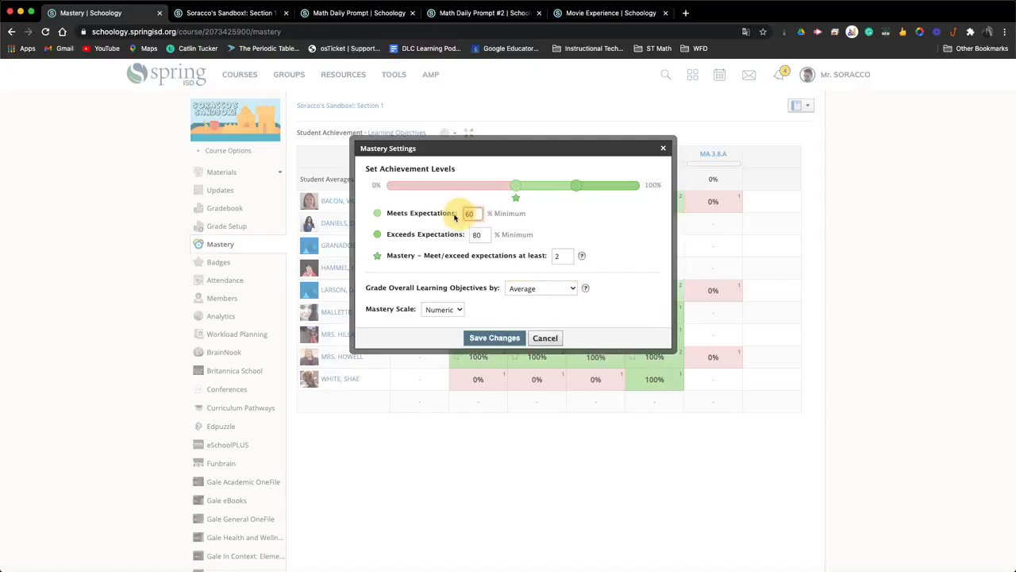
type("50")
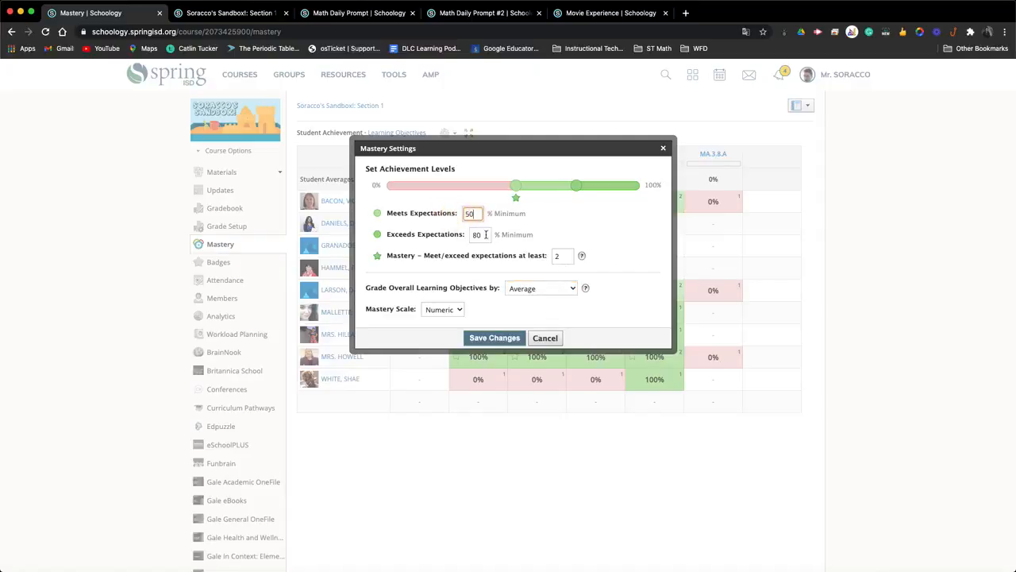
double_click(470, 214)
type("60")
left_click(495, 338)
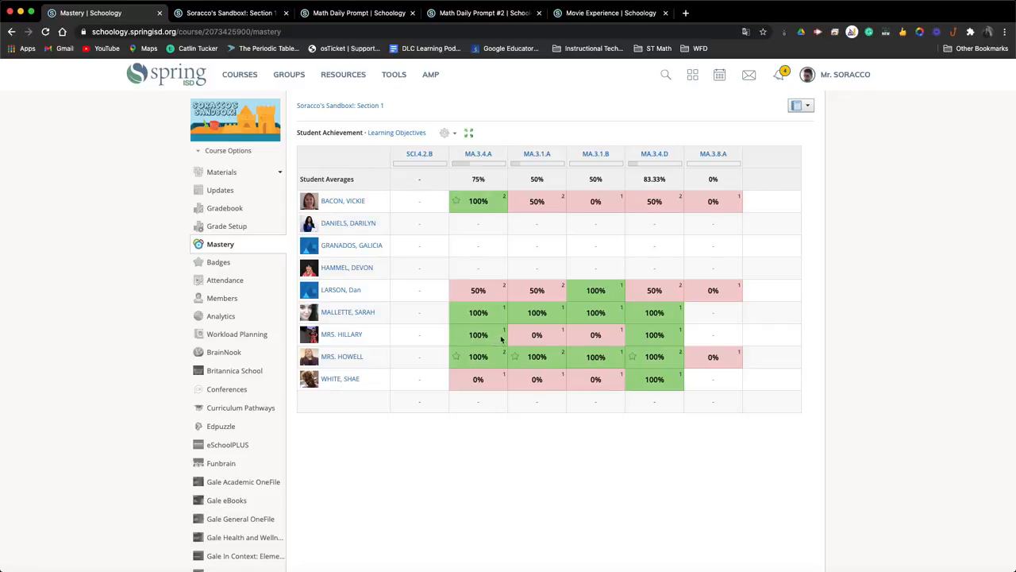
Step: Reopen the Mastery Settings, set Meets Expectations to 50% and Exceeds Expectations to 75%, and save the changes
mouse_move(681, 334)
mouse_move(504, 333)
left_click(447, 133)
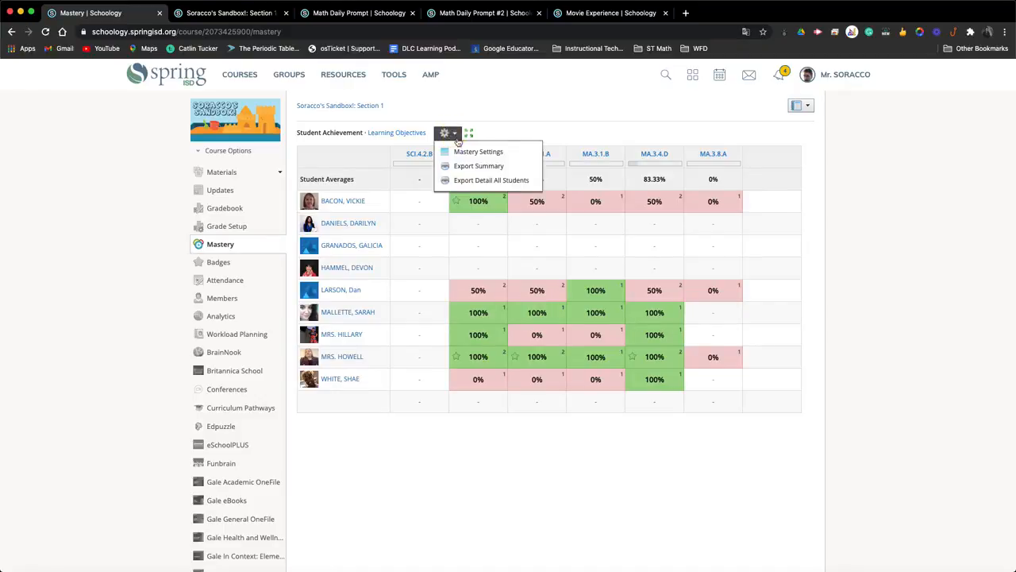
left_click(465, 153)
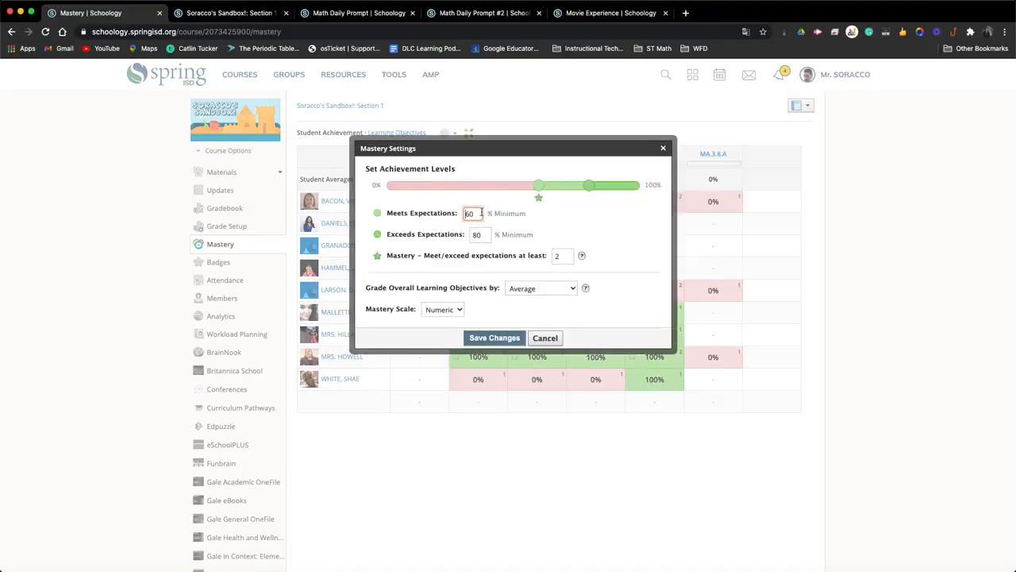
type("50")
double_click(478, 235)
type("75")
left_click(508, 341)
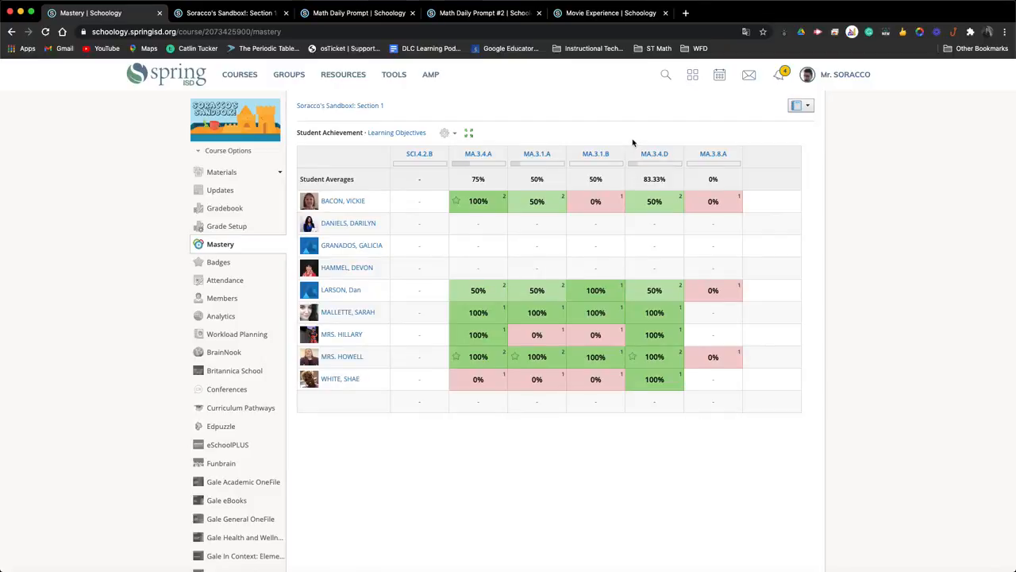
Step: Open the course's Materials page and look through the assessments, assignments and discussions with their aligned objectives
left_click(223, 171)
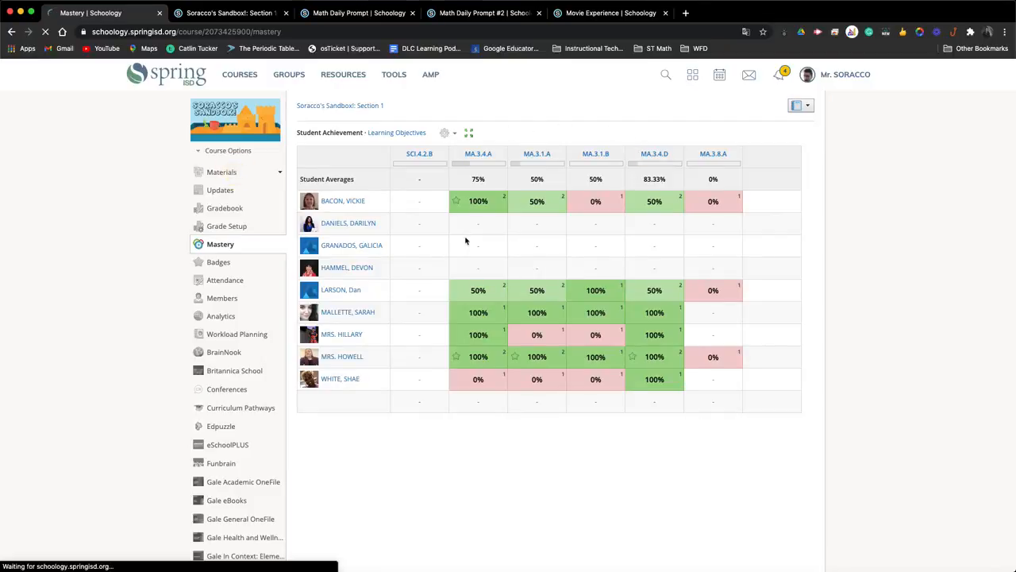
scroll(517, 323, "down", 1)
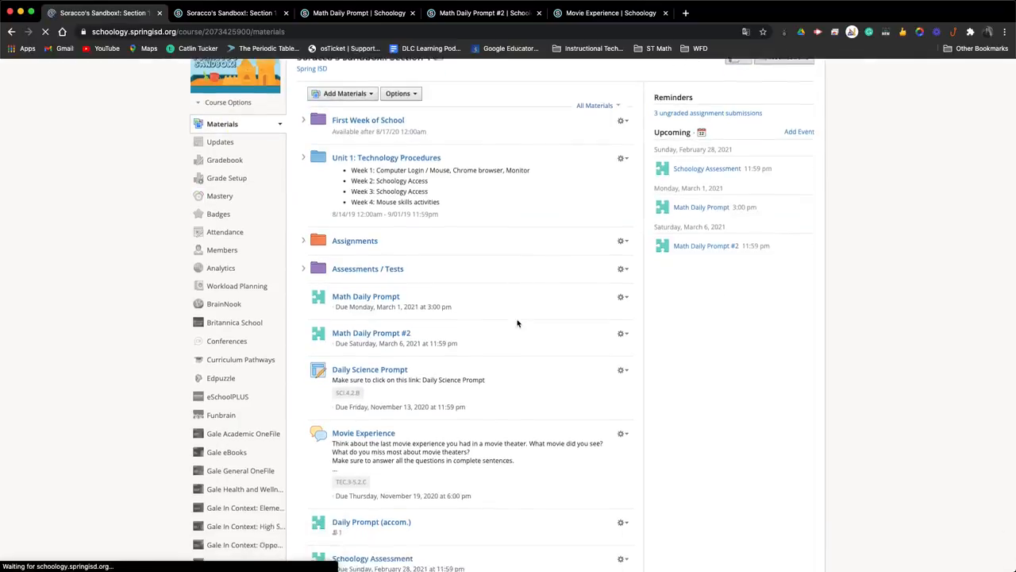
scroll(517, 323, "down", 2)
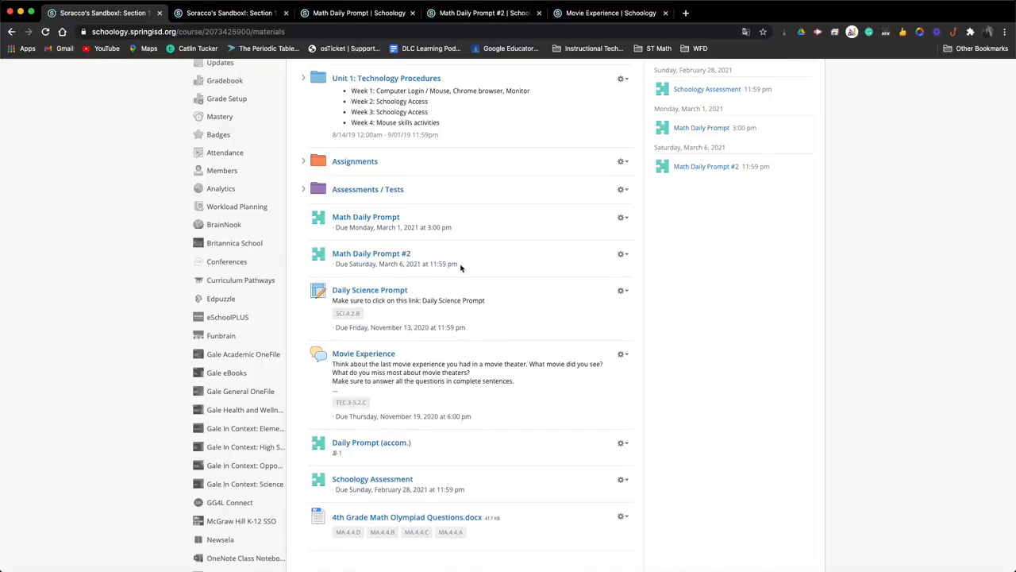
scroll(461, 268, "up", 3)
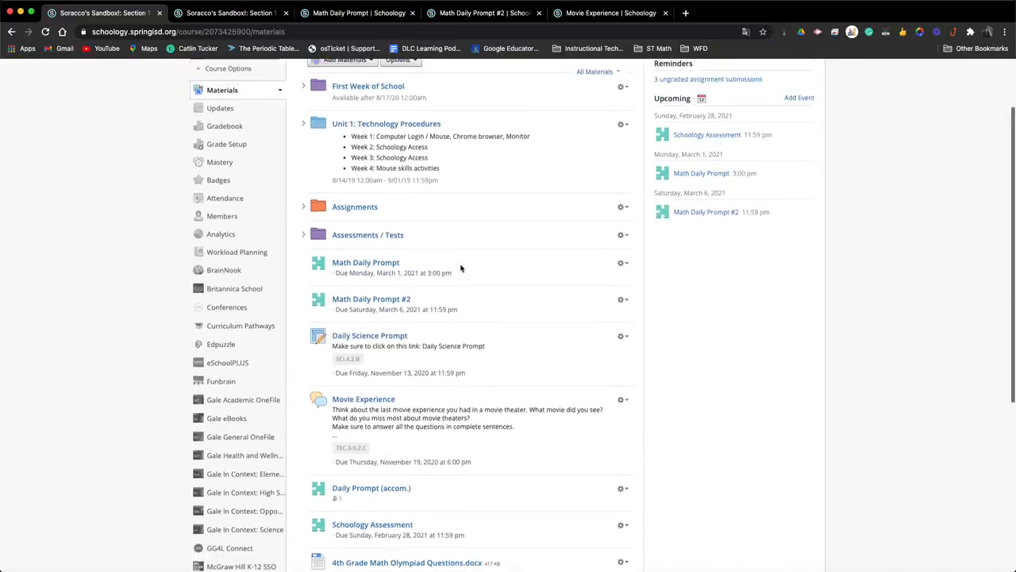